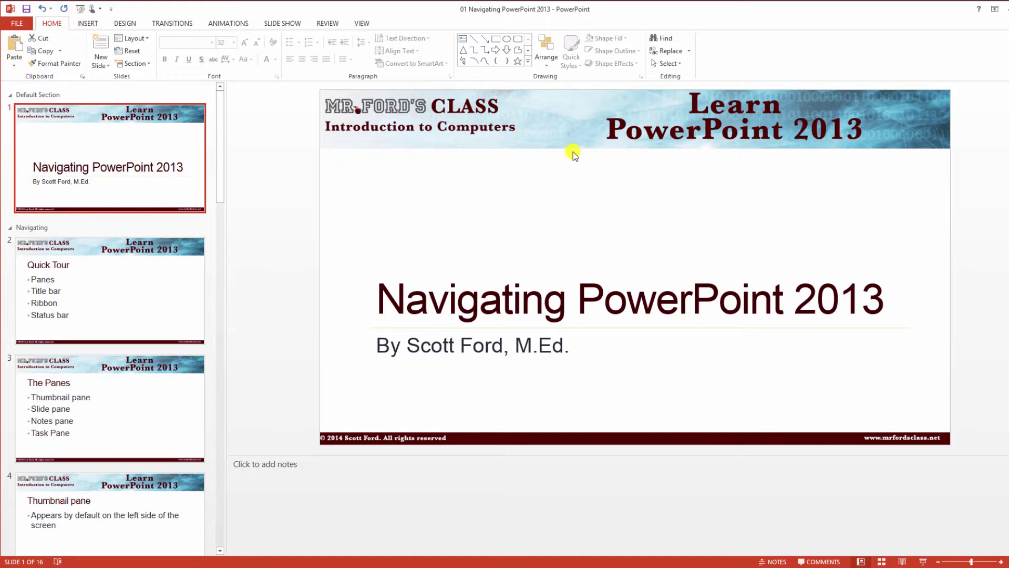
# Show slide 2, 'Quick Tour', listing Panes, Title bar, Ribbon and Status bar
pyautogui.click(175, 288)
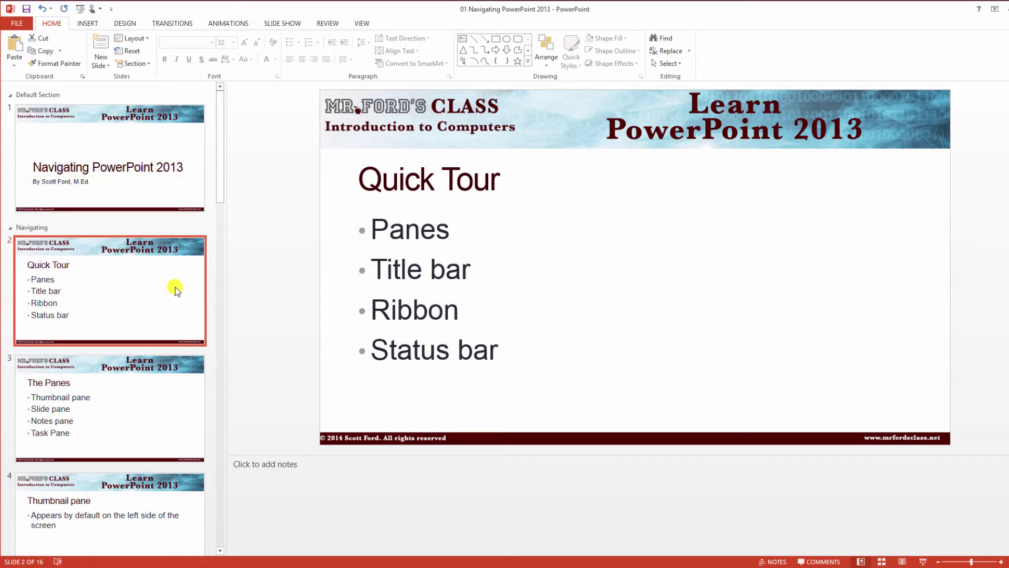
# Page through slide 3 (The Panes), slide 4 (Thumbnail pane) and slide 6 (Slide Pane)
pyautogui.click(167, 368)
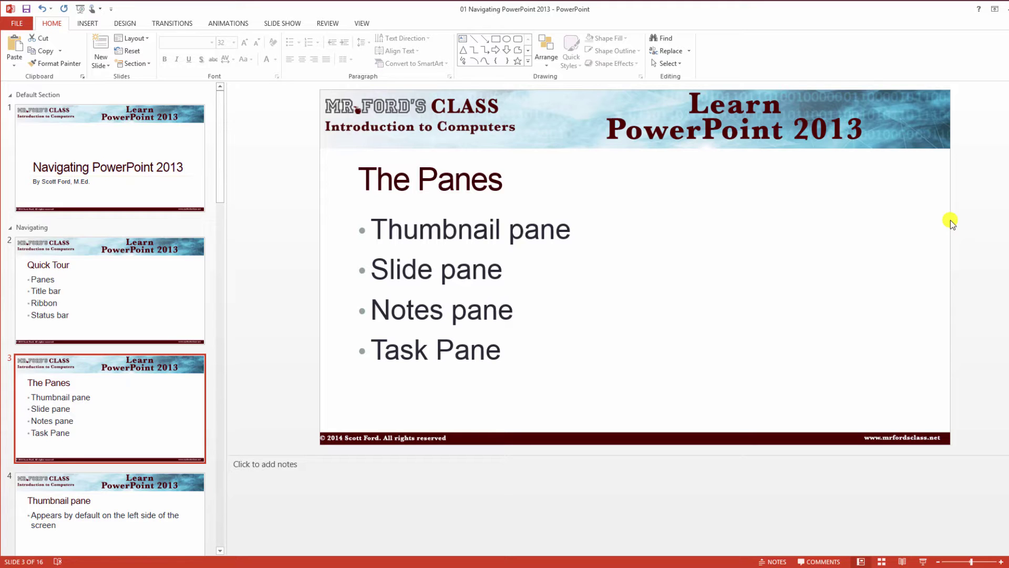
pyautogui.click(58, 493)
pyautogui.scroll(-5, 74, 468)
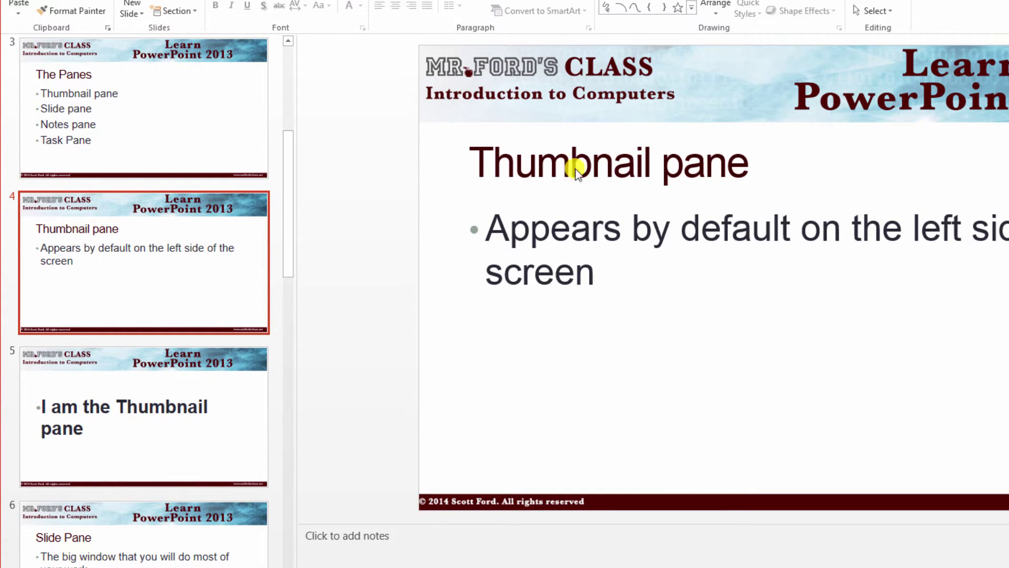
pyautogui.click(210, 516)
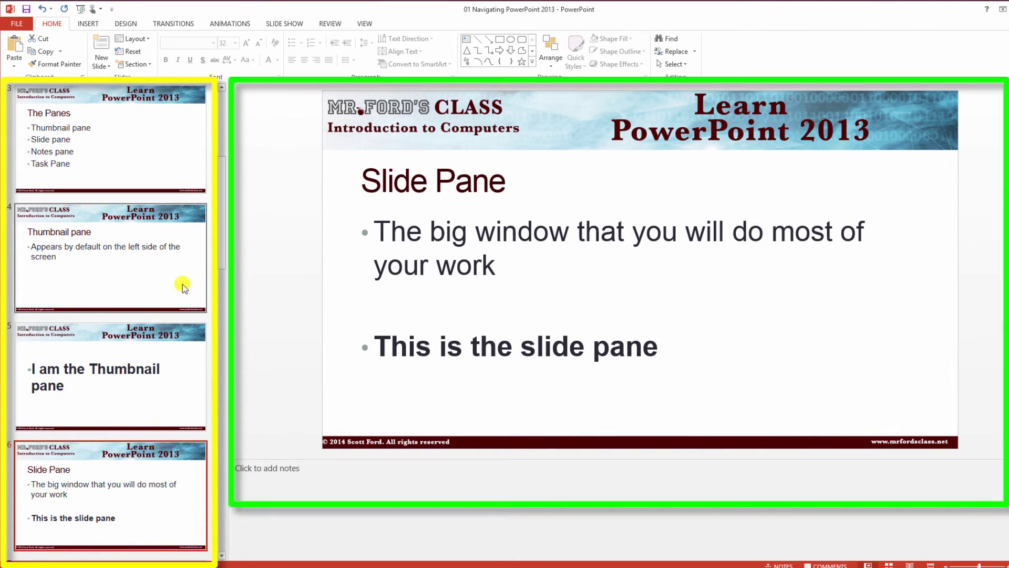
pyautogui.scroll(-3, 175, 287)
# Check slide 7's note 'Hi, this is the note pane', then show slide 8, Task Pane
pyautogui.click(149, 466)
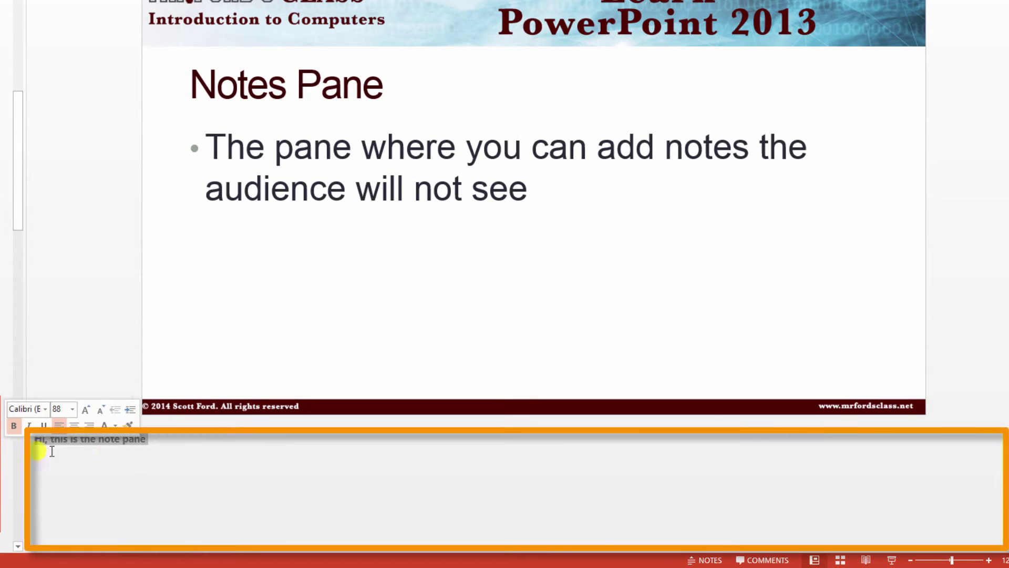
pyautogui.click(147, 473)
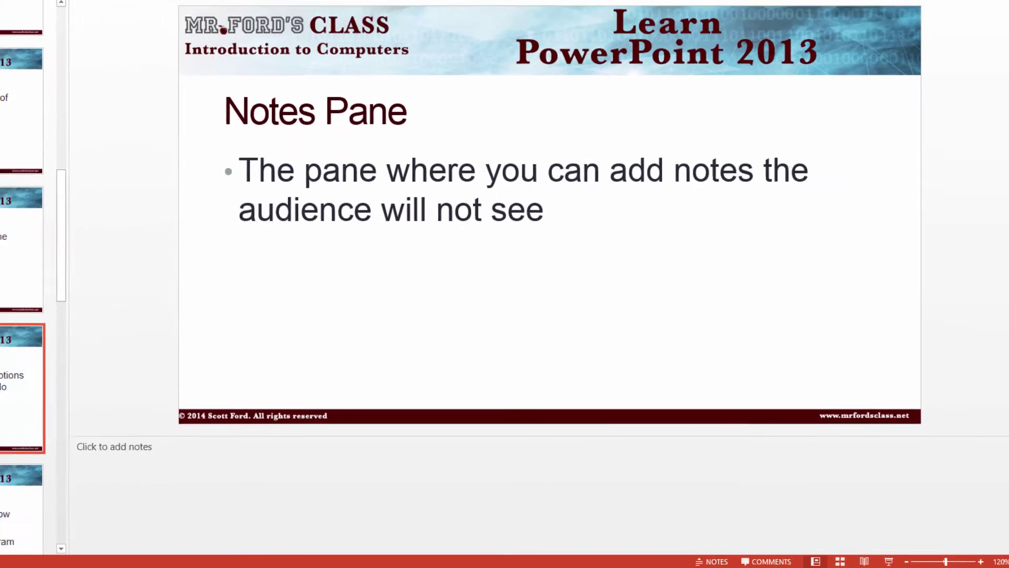
pyautogui.click(0, 361)
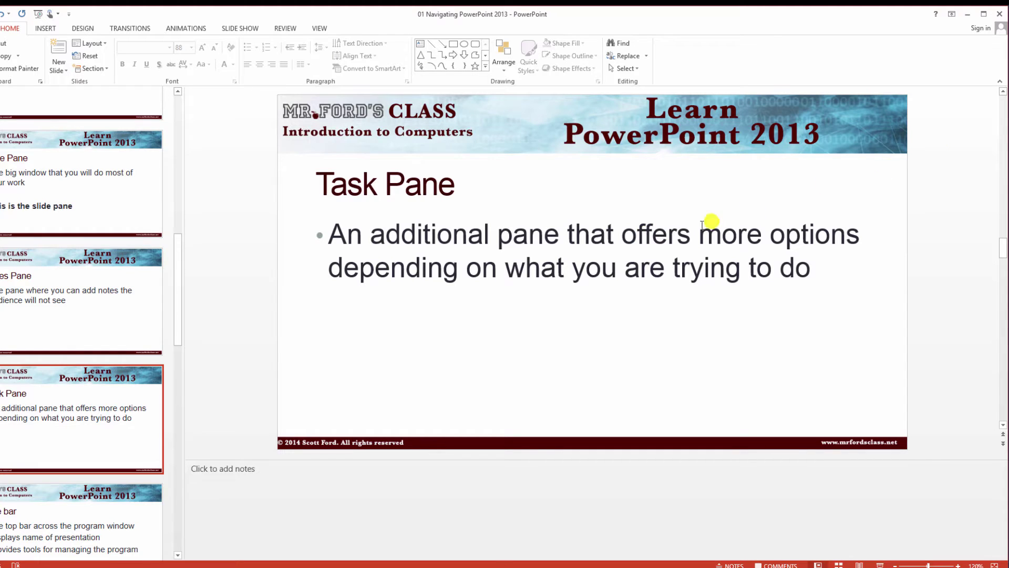
pyautogui.click(649, 238)
pyautogui.rightClick(650, 237)
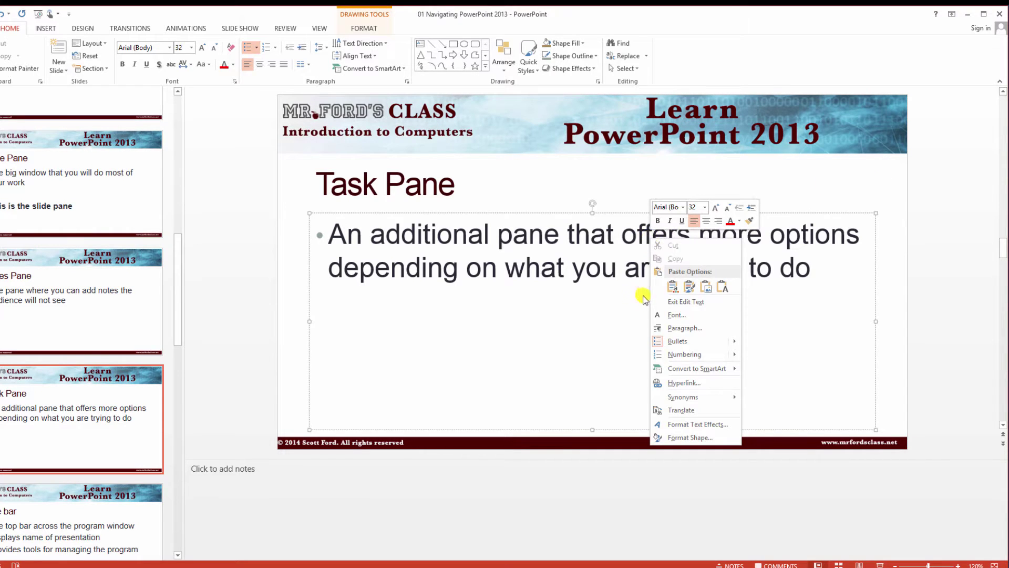
pyautogui.click(683, 424)
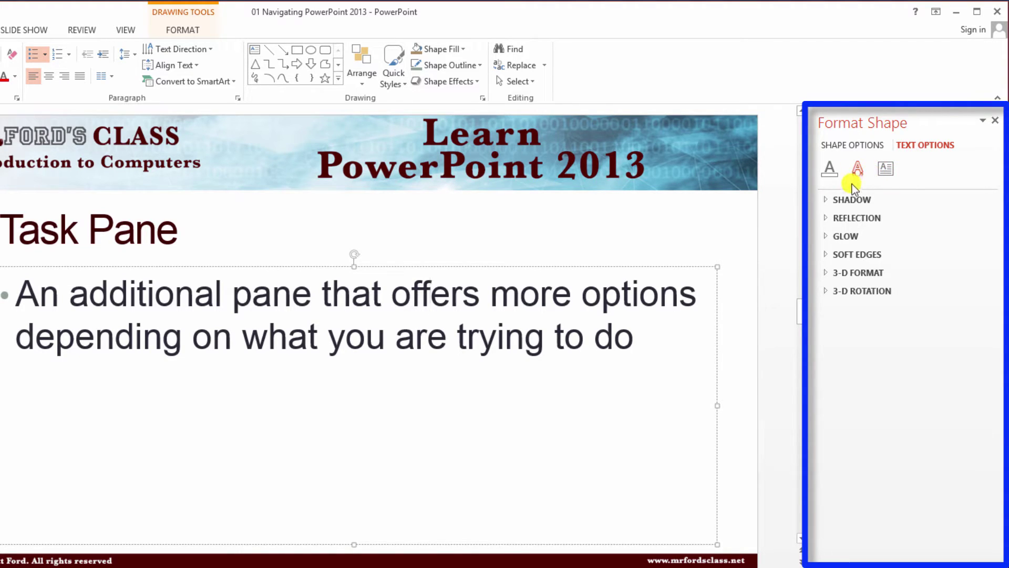
pyautogui.click(828, 200)
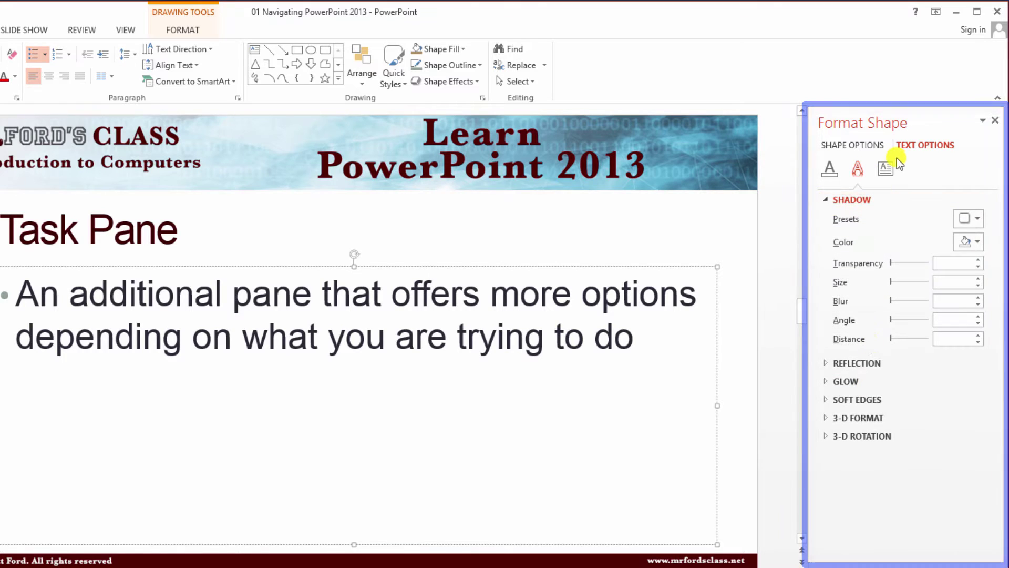
pyautogui.click(886, 168)
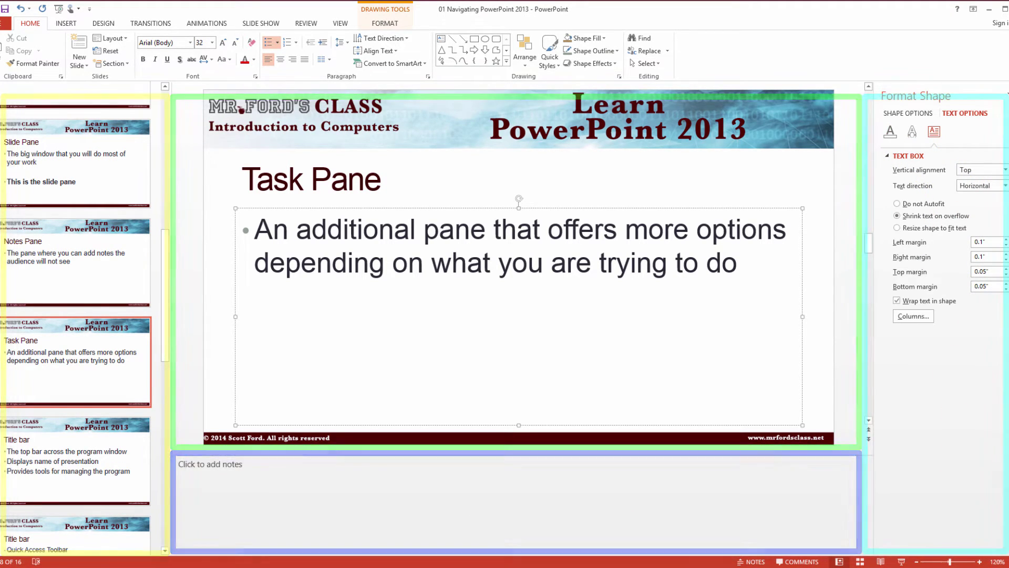
pyautogui.click(1001, 96)
# Deselect the text box and step through slides 9 and 10, the two Title bar slides
pyautogui.click(126, 366)
pyautogui.scroll(-5, 74, 354)
pyautogui.click(80, 272)
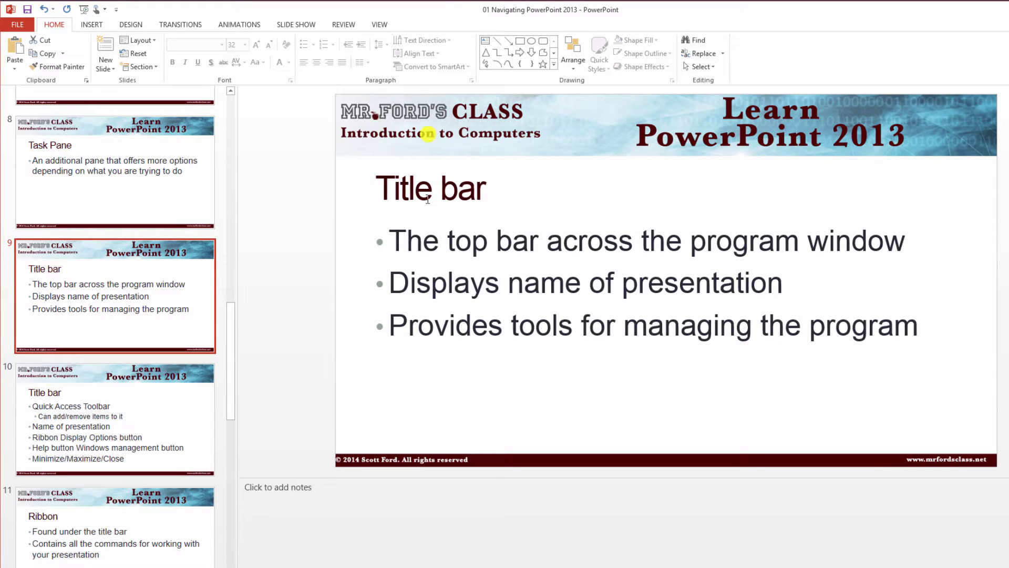
pyautogui.click(198, 396)
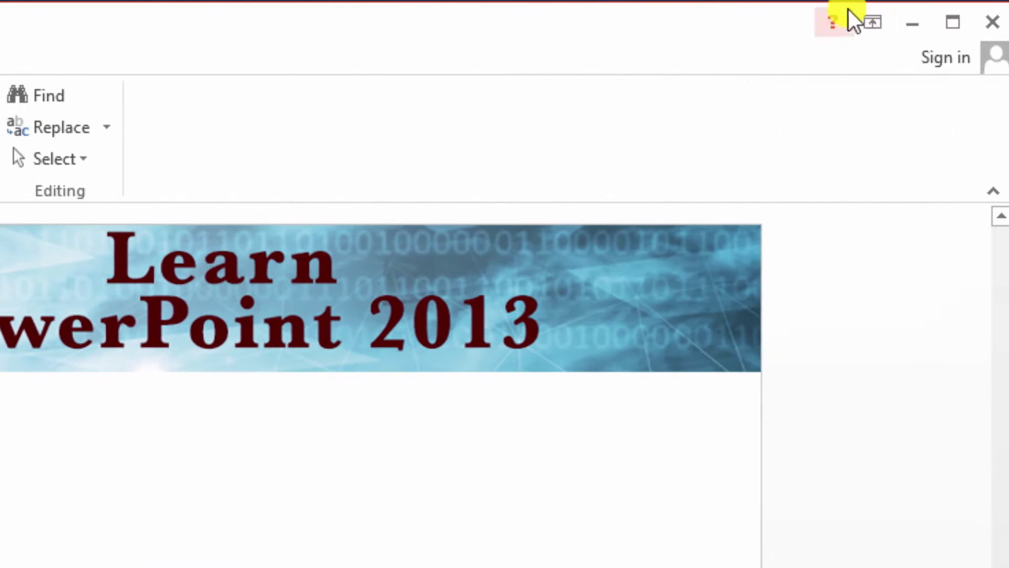
# Open and dismiss Ribbon Display Options twice, leaving tabs and commands shown
pyautogui.click(864, 17)
pyautogui.click(865, 21)
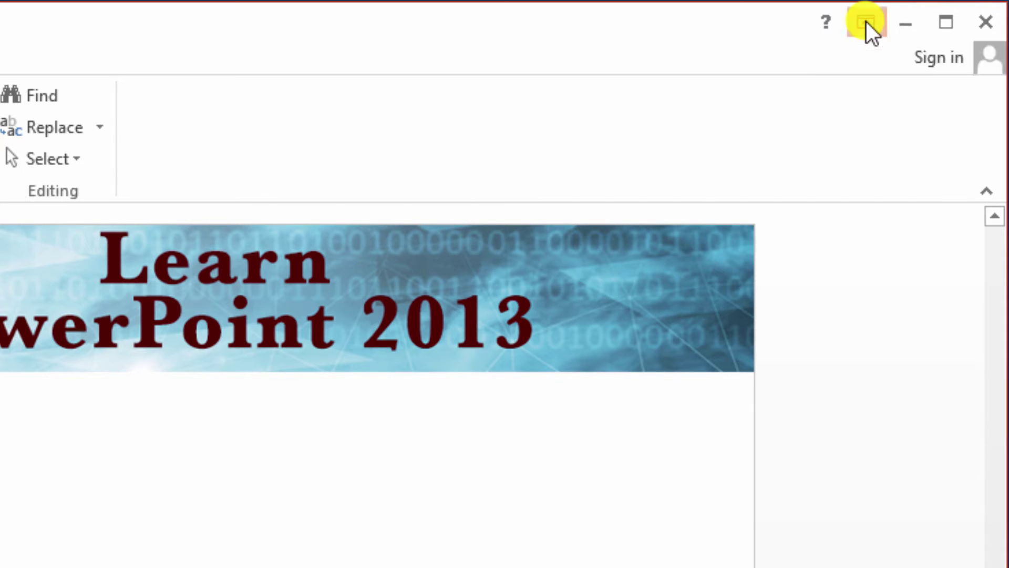
pyautogui.click(866, 21)
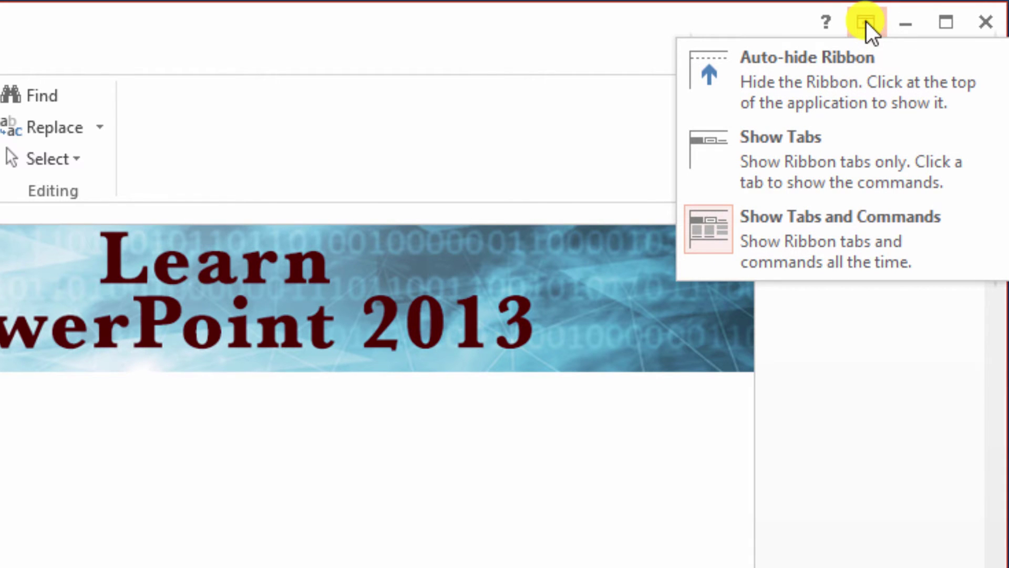
pyautogui.click(867, 21)
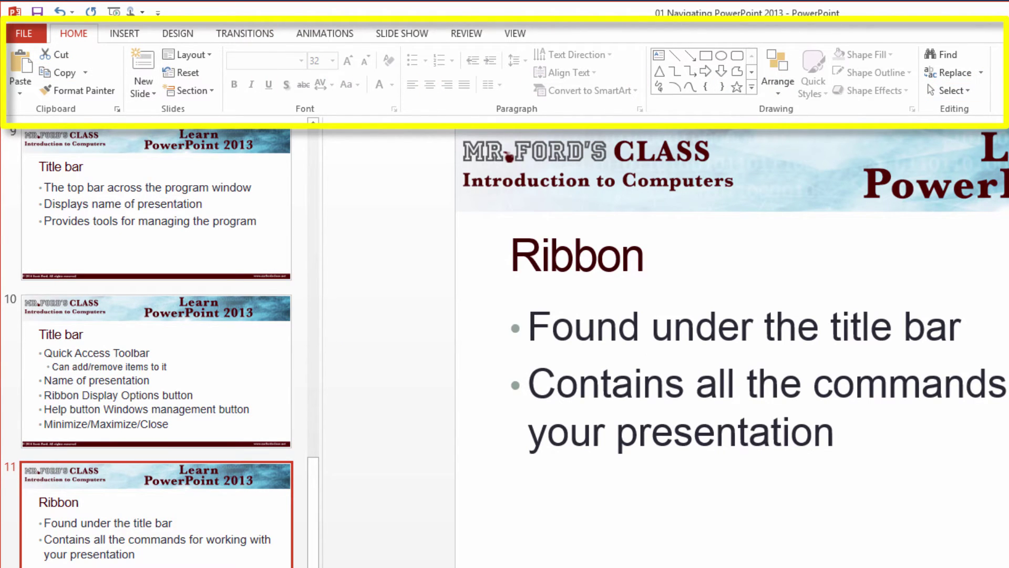
# Browse the Insert, Home, Animations and Review tabs, ending on the View tab
pyautogui.click(131, 33)
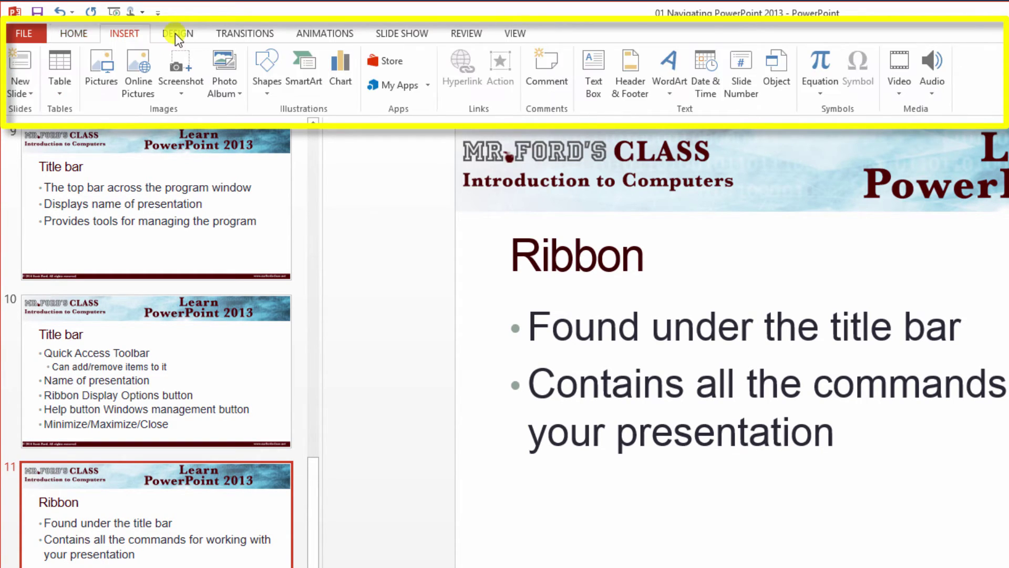
pyautogui.click(85, 37)
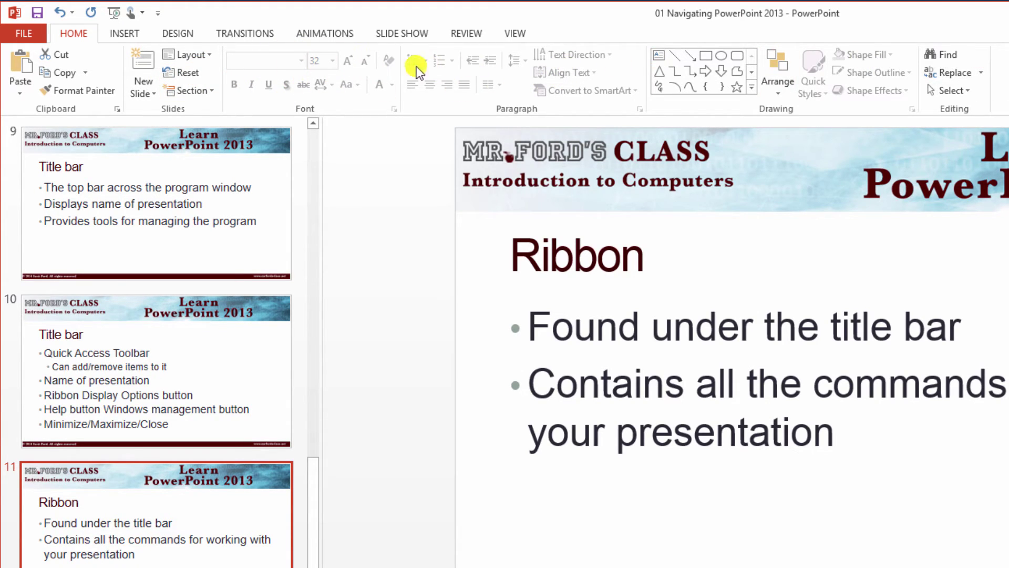
pyautogui.click(118, 37)
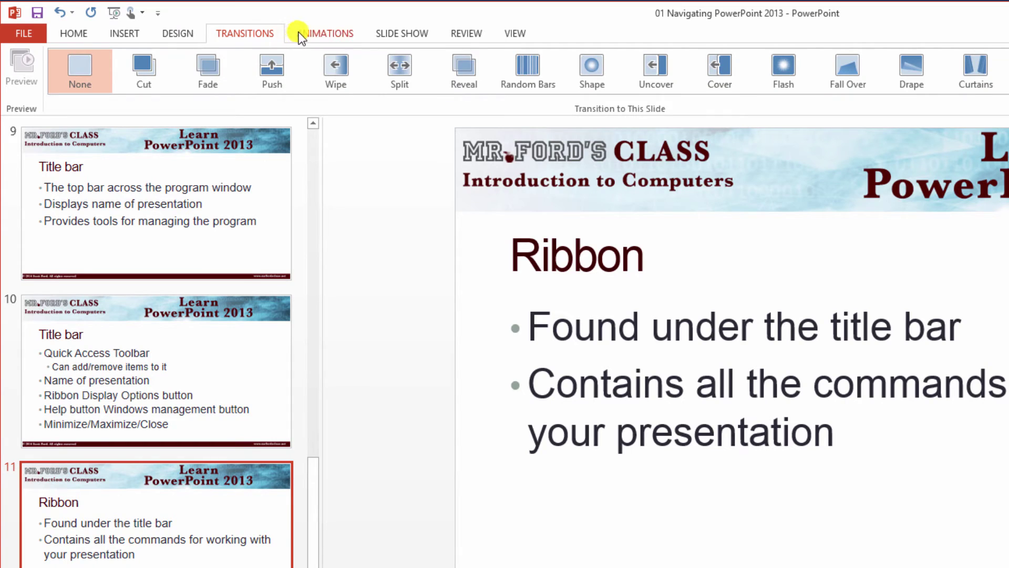
pyautogui.click(326, 34)
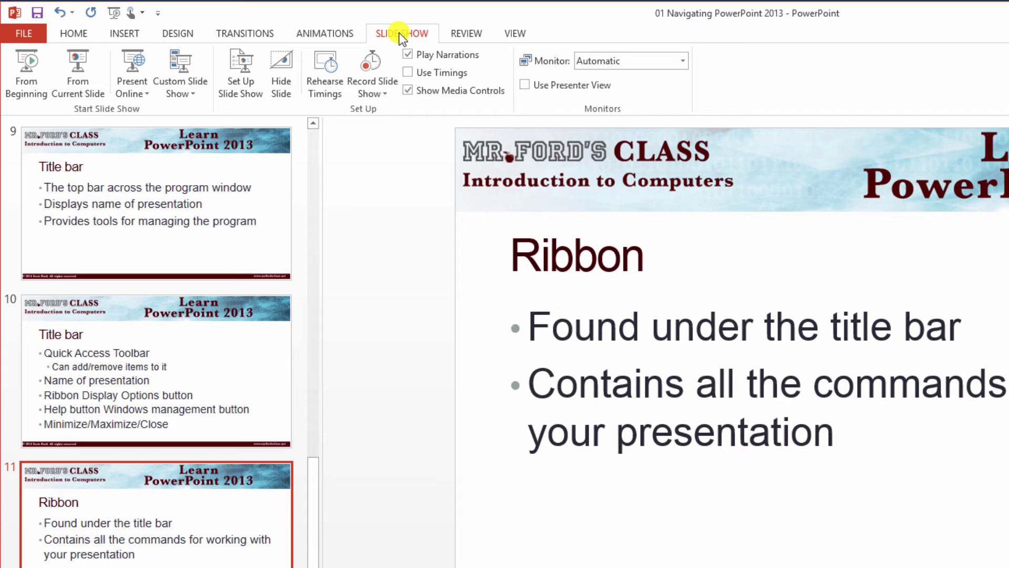
pyautogui.click(484, 37)
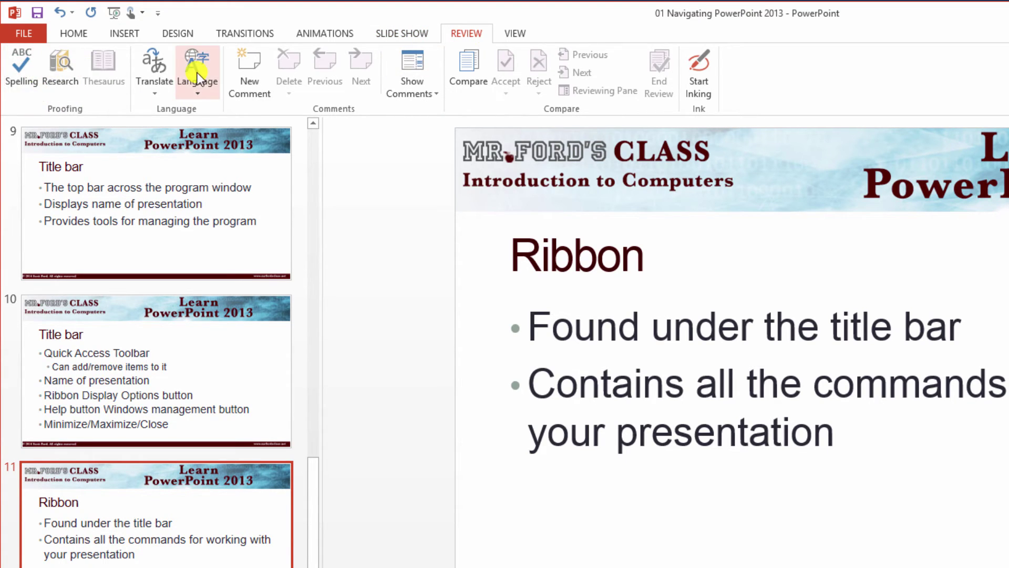
pyautogui.click(510, 31)
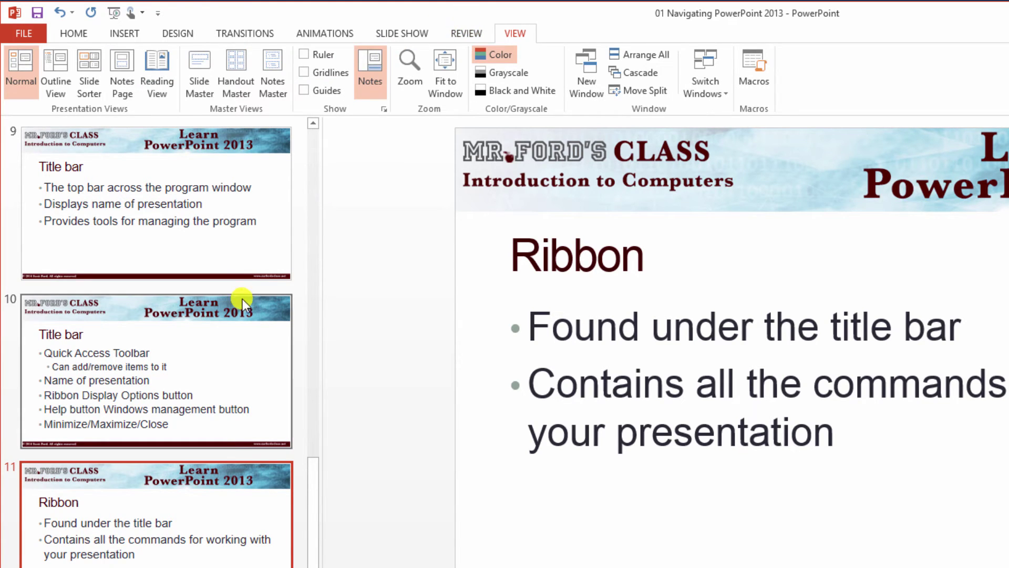
pyautogui.scroll(-2, 210, 384)
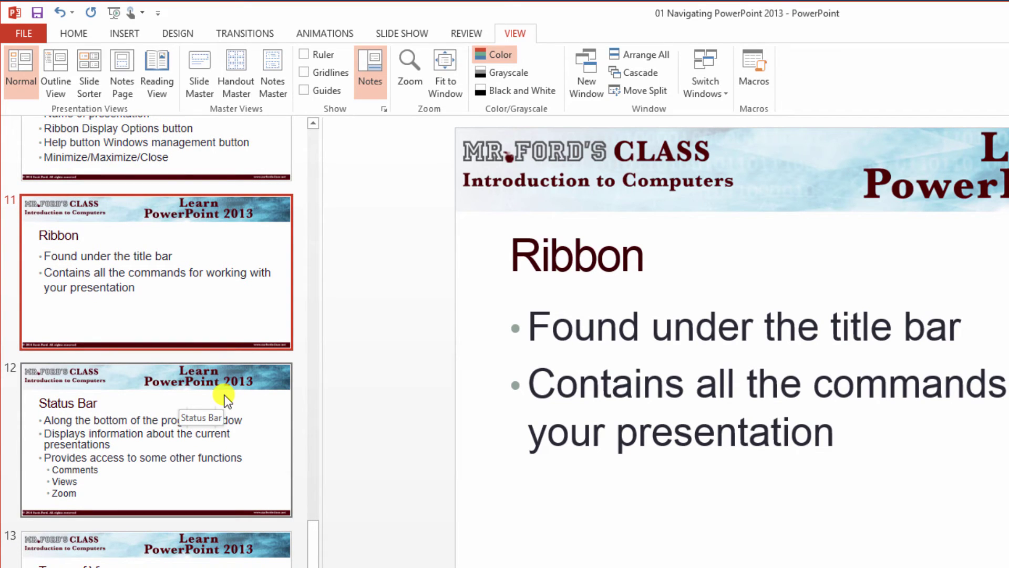
# Open slide 12, 'Status Bar', listing access to Comments, Views and Zoom
pyautogui.click(179, 406)
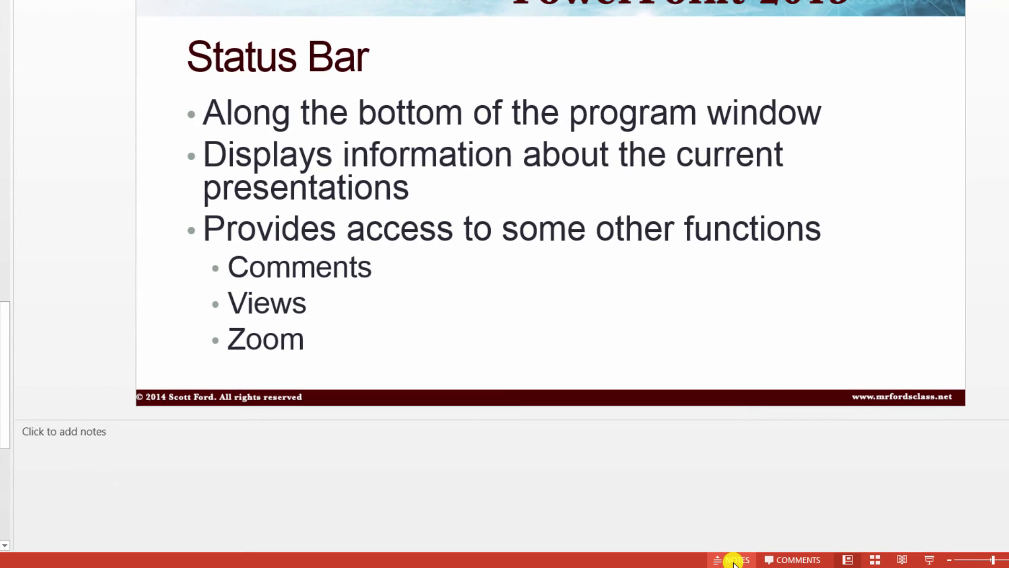
# Toggle the Notes and Comments panes, zoom in, then fit slide 12 back to the window
pyautogui.click(735, 560)
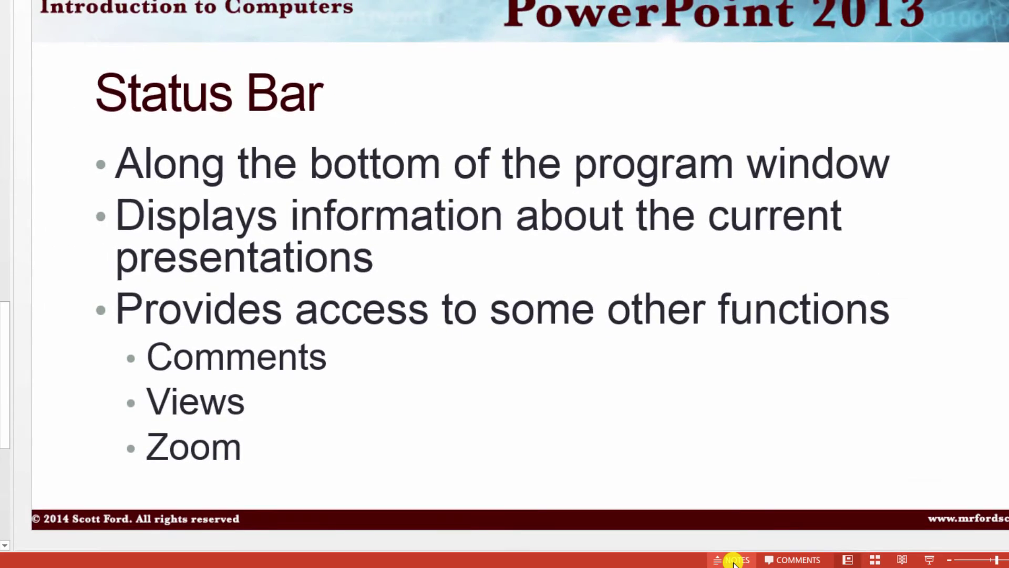
pyautogui.click(735, 560)
pyautogui.click(791, 560)
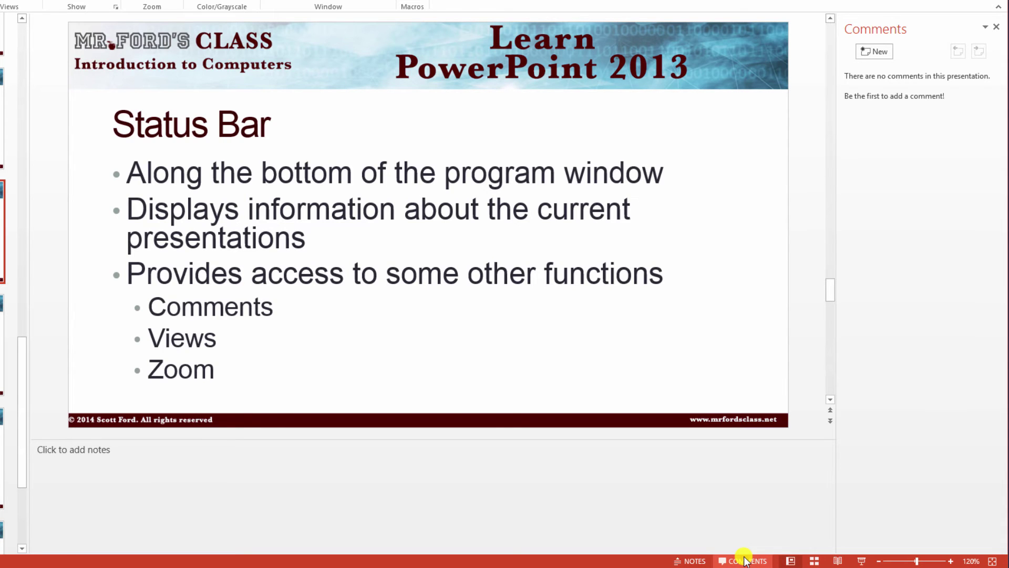
pyautogui.click(745, 560)
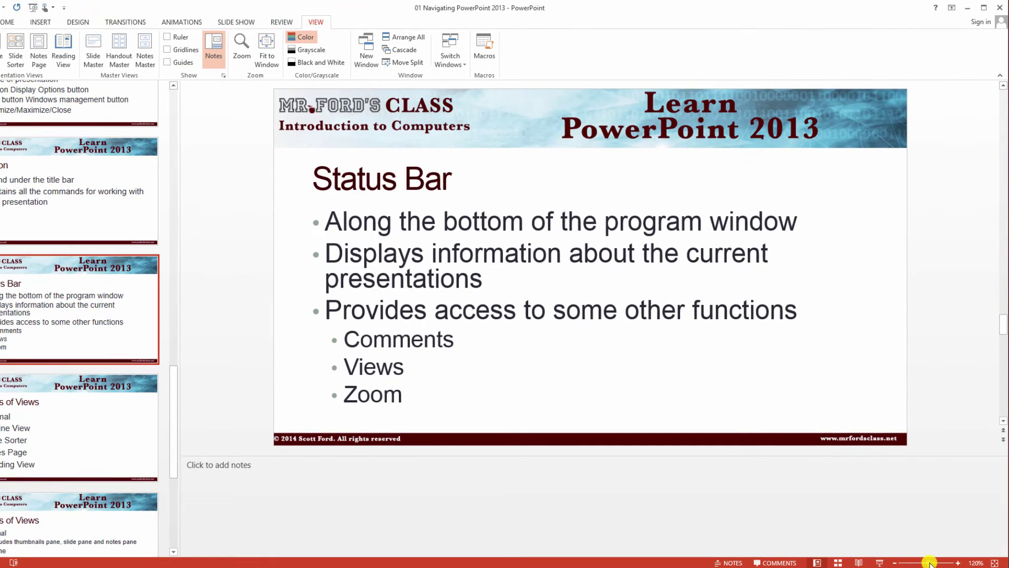
pyautogui.moveTo(930, 562); pyautogui.dragTo(955, 562)
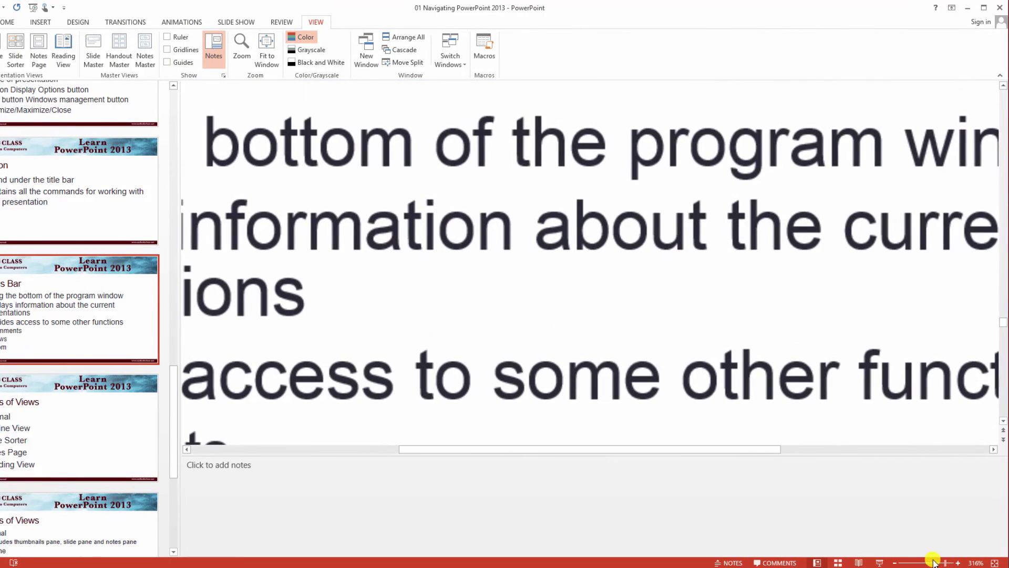
pyautogui.click(996, 563)
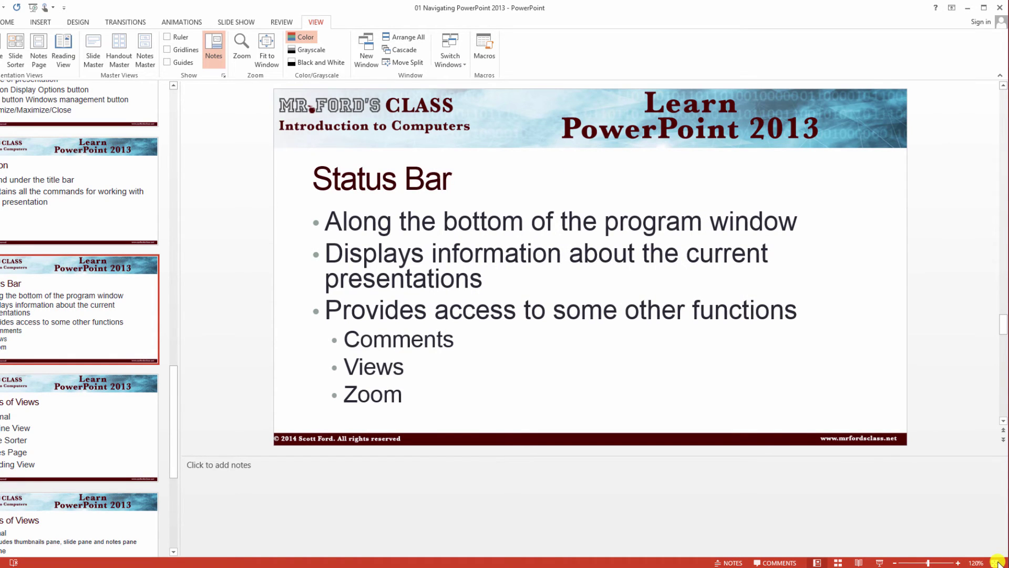
# Open slide 13, then slide 14 describing the Normal, Outline and Slide Sorter views
pyautogui.click(11, 397)
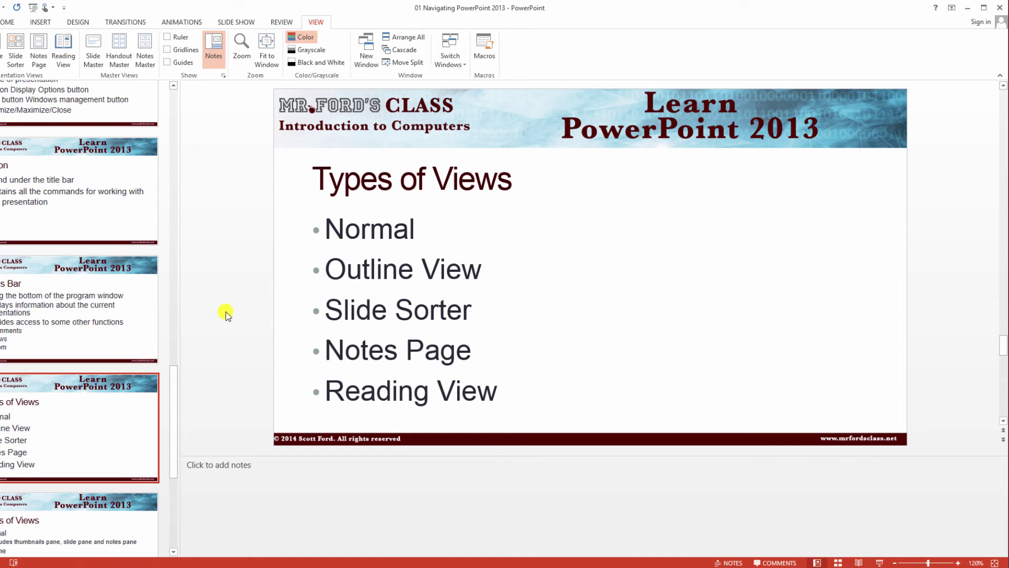
pyautogui.scroll(-2, 120, 402)
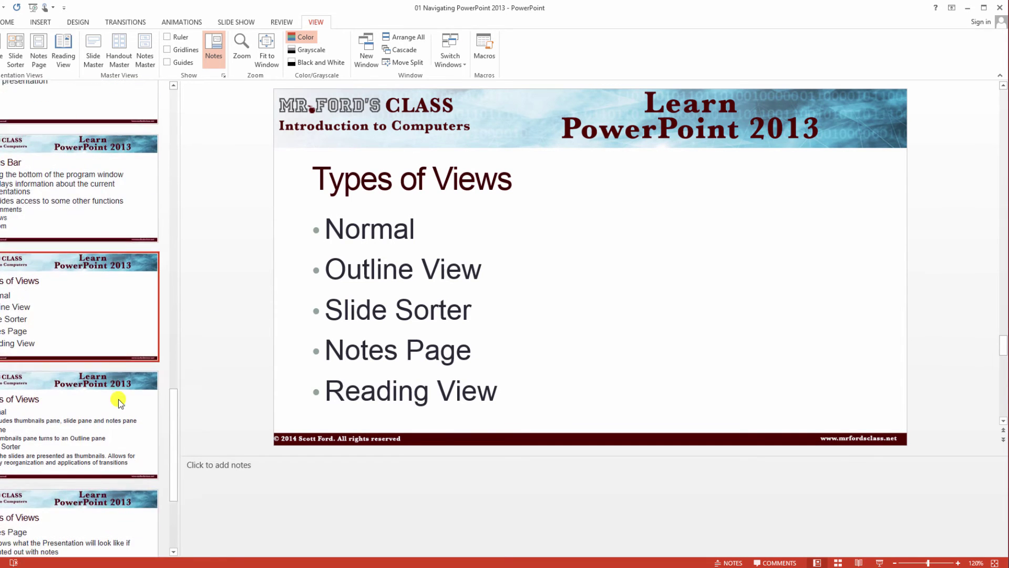
pyautogui.click(118, 402)
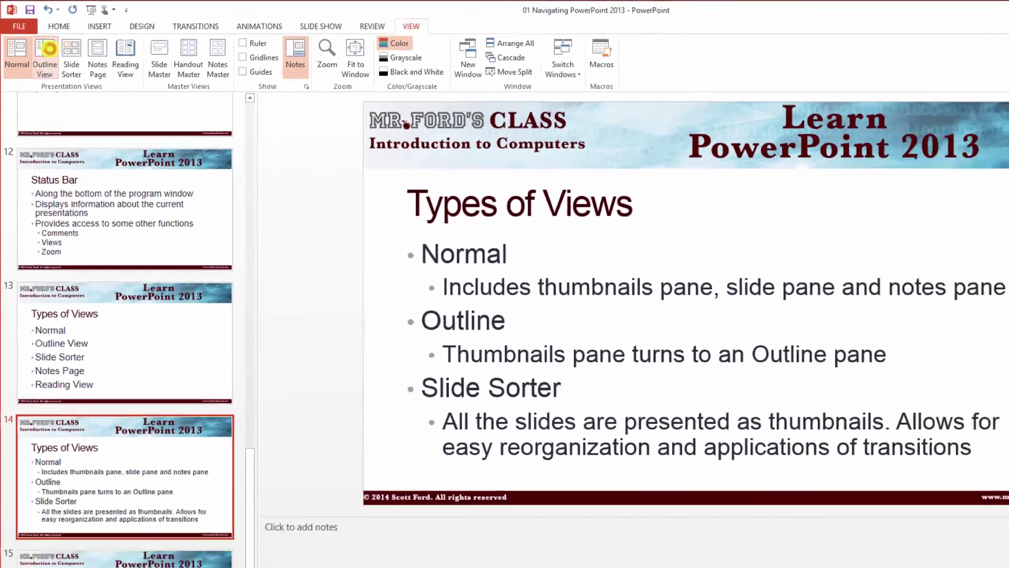
pyautogui.click(62, 62)
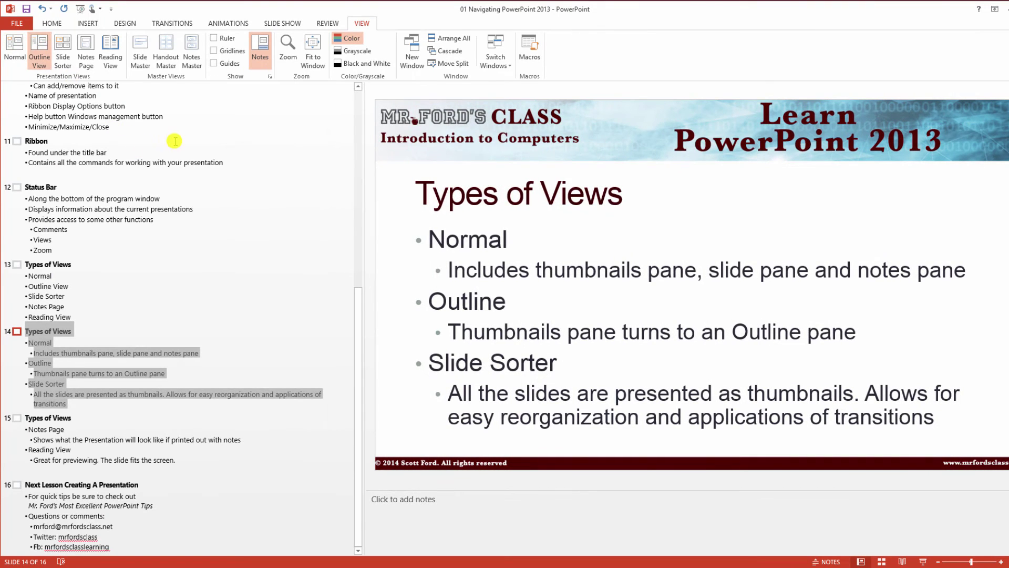
pyautogui.click(16, 47)
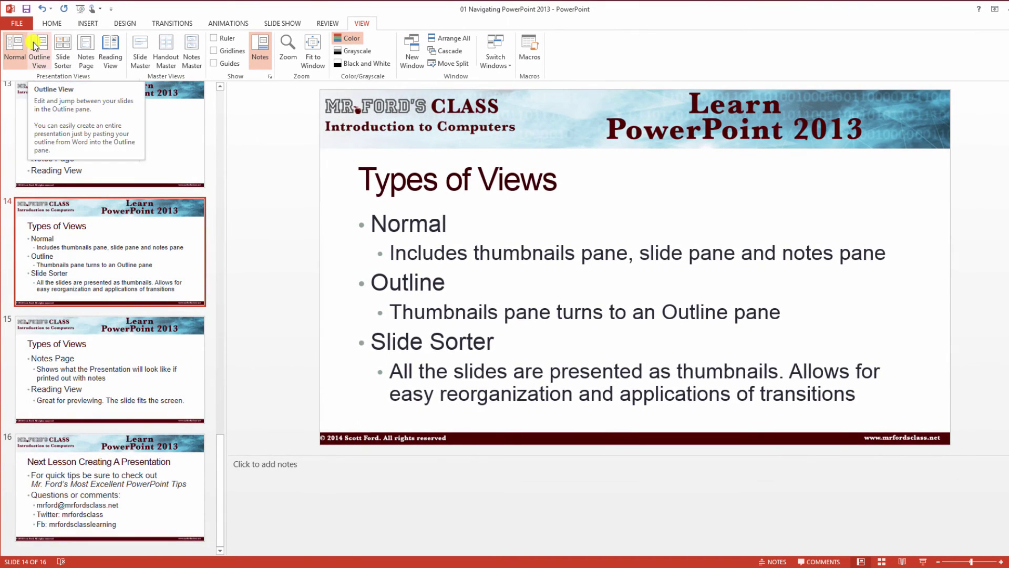
pyautogui.click(39, 47)
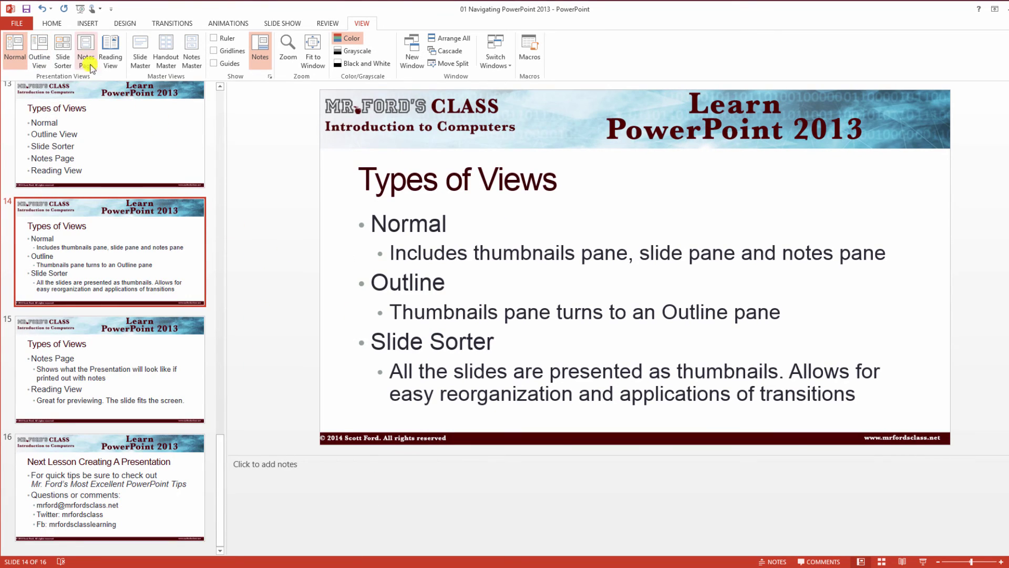
pyautogui.click(63, 51)
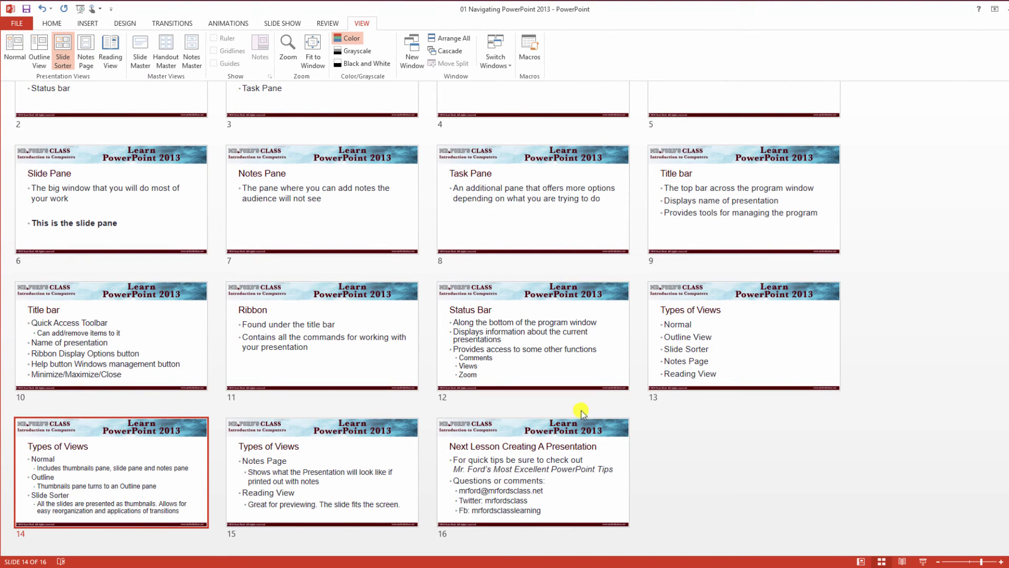
pyautogui.moveTo(169, 424); pyautogui.dragTo(403, 433)
pyautogui.hotkey('ctrl', 'z')
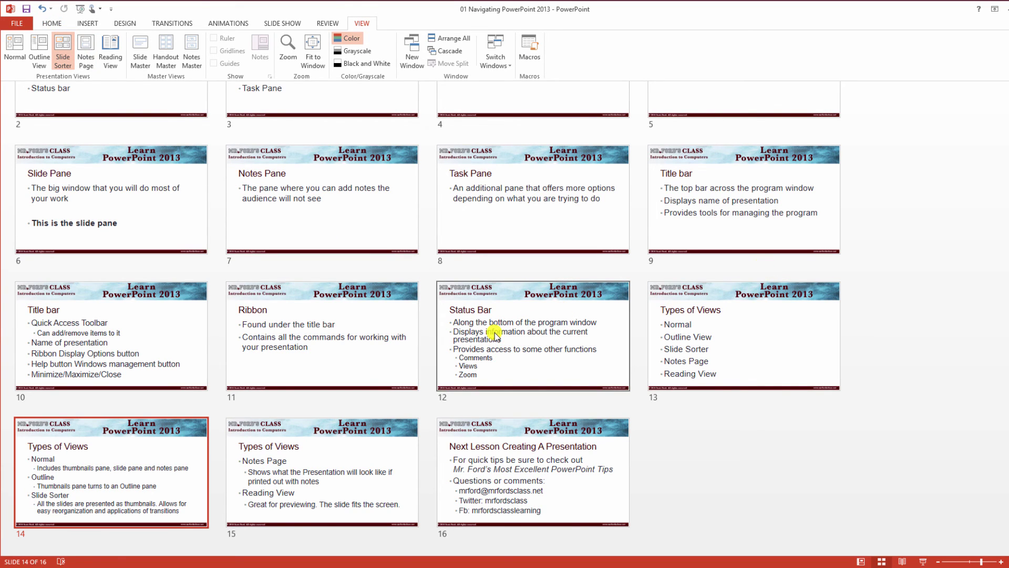
pyautogui.click(15, 42)
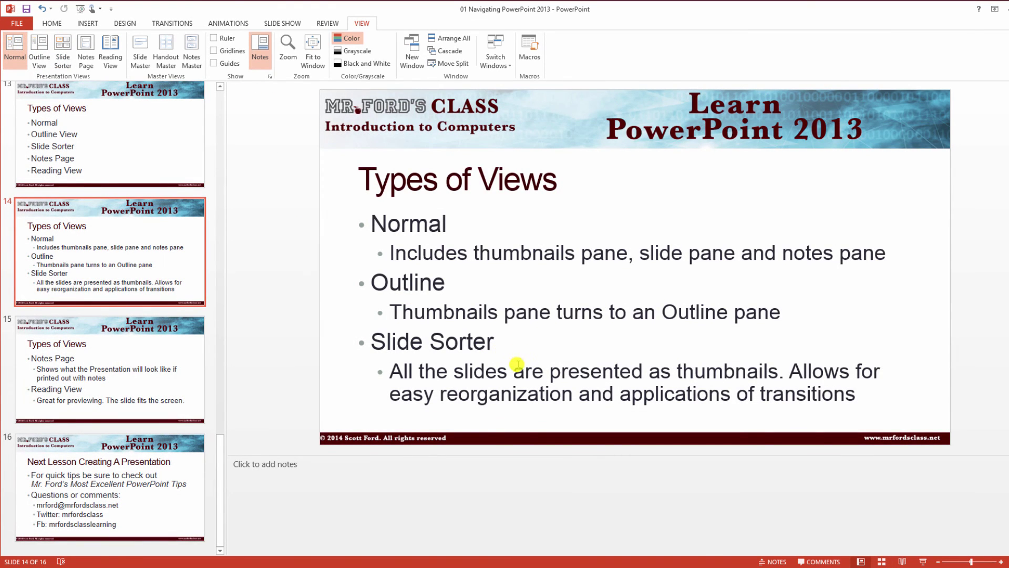
# Preview slide 15 in Notes Page view, then return to Normal view
pyautogui.click(135, 352)
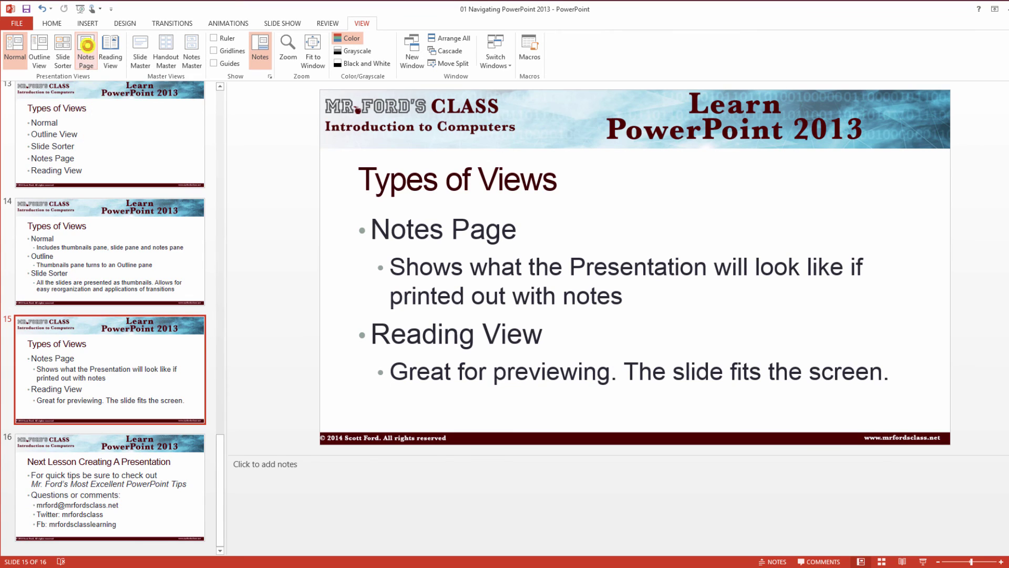
pyautogui.click(87, 50)
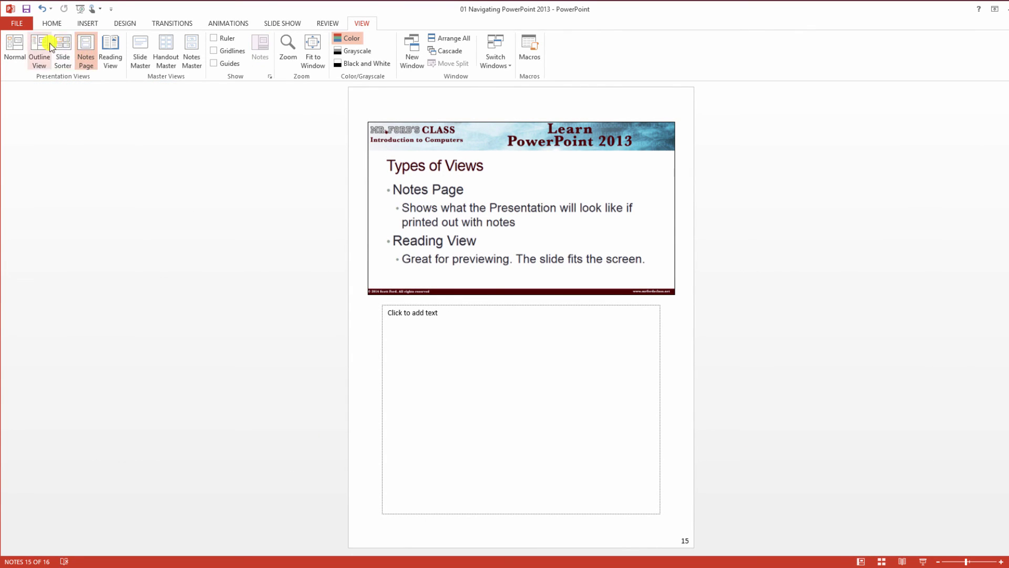
pyautogui.click(21, 45)
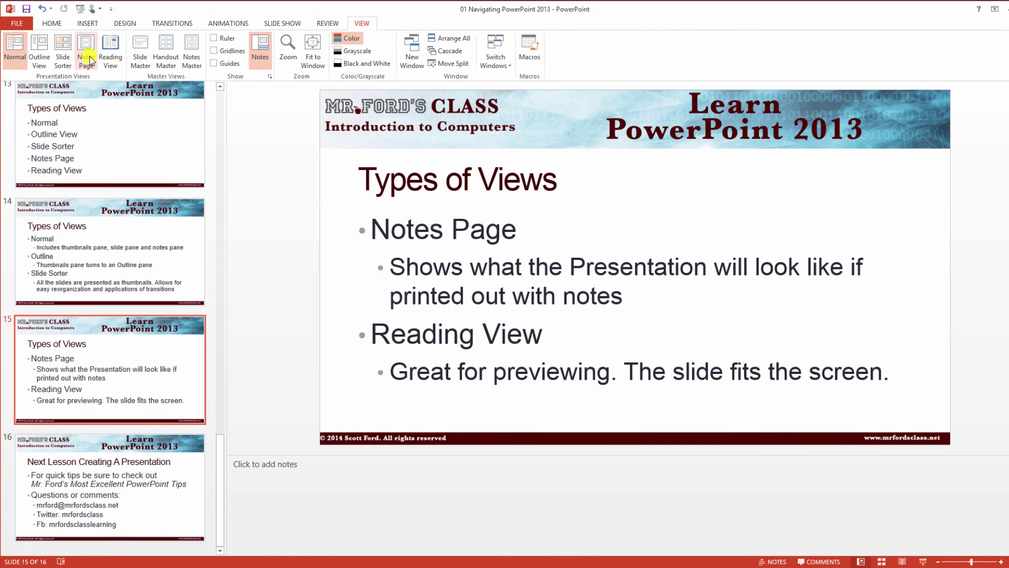
# Preview the 'Navigating PowerPoint 2013' deck in Reading View, opening on its title slide
pyautogui.click(107, 49)
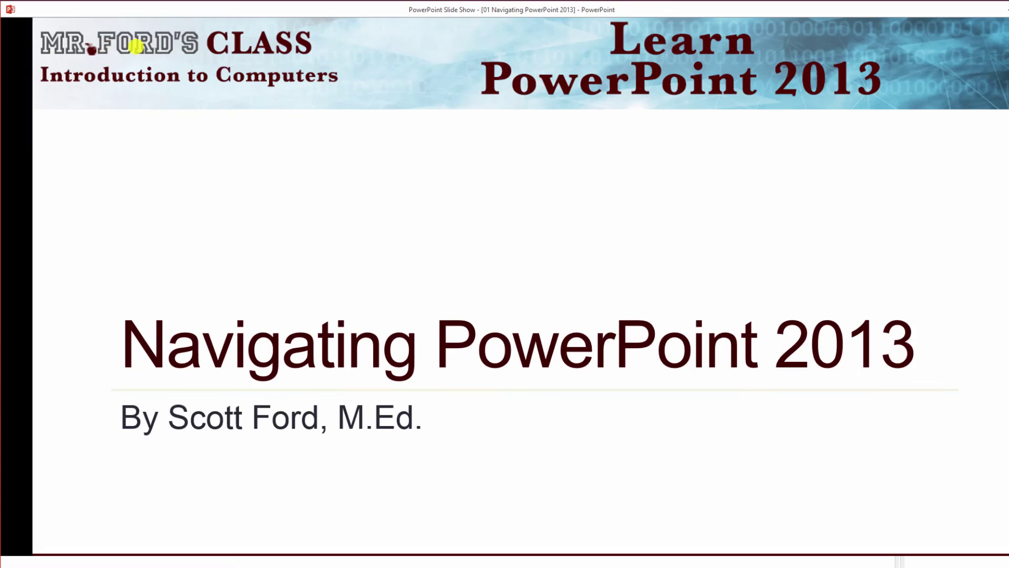